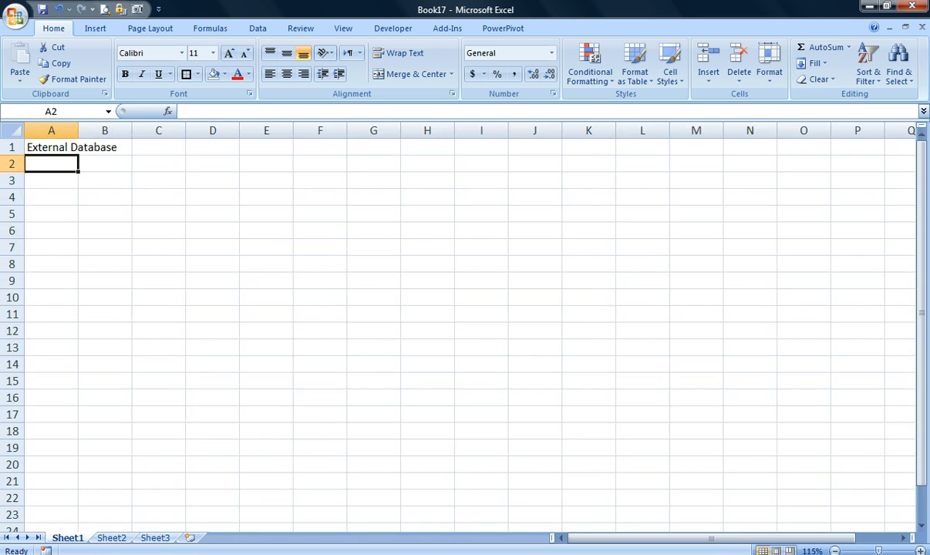
Step: Enter Access in cell B2 and File in cell C2 under the External Database heading
left_click(185, 202)
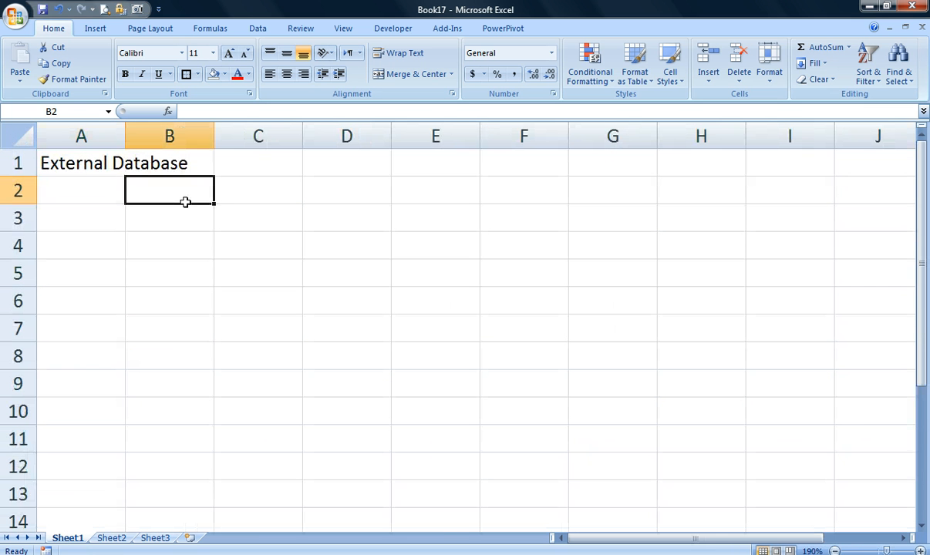
type("Access")
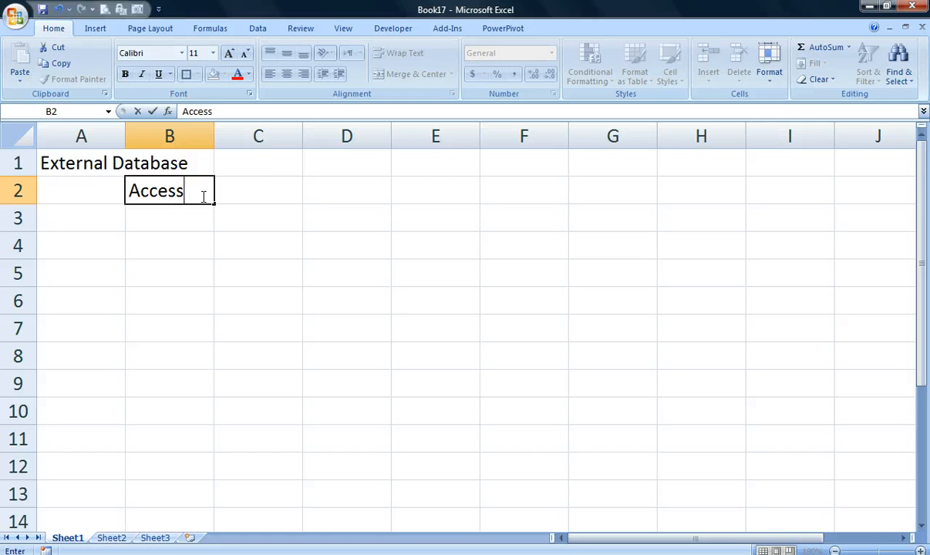
key("Return")
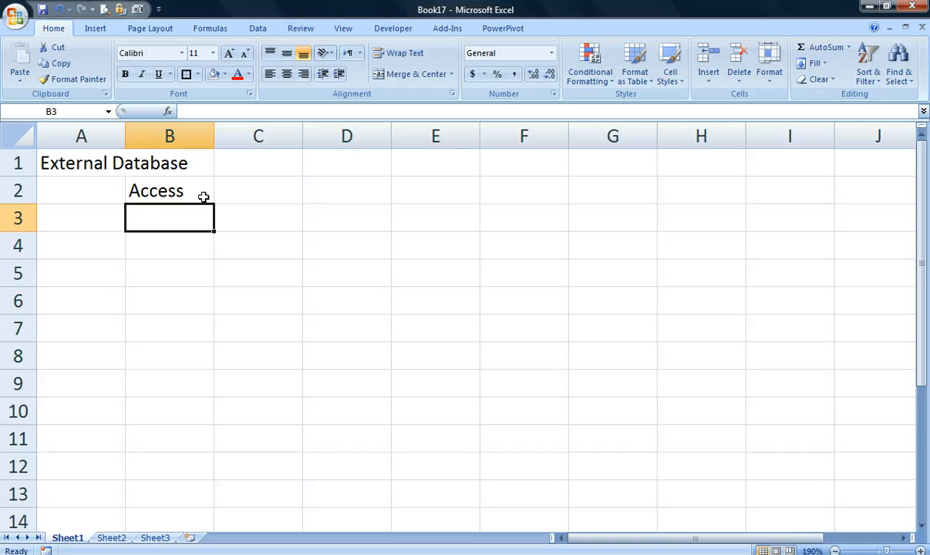
left_click(289, 198)
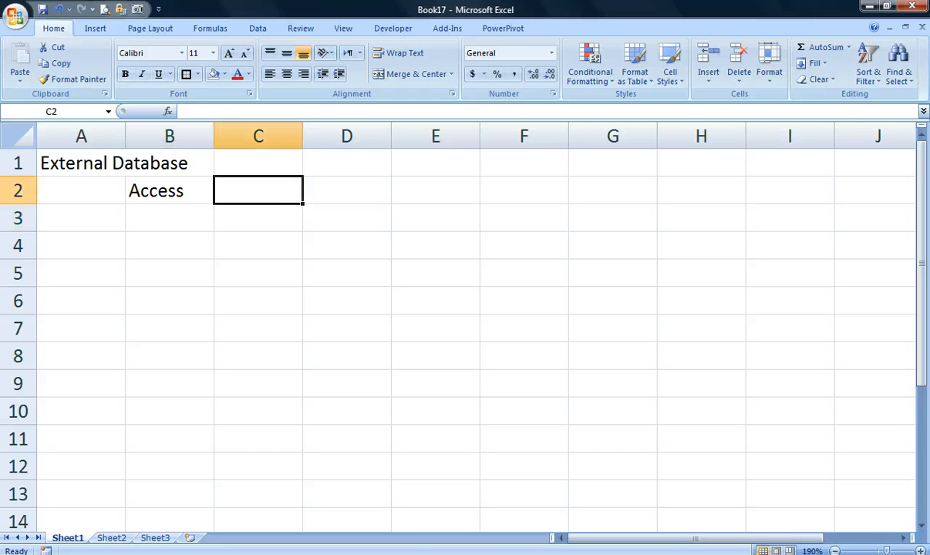
type("File")
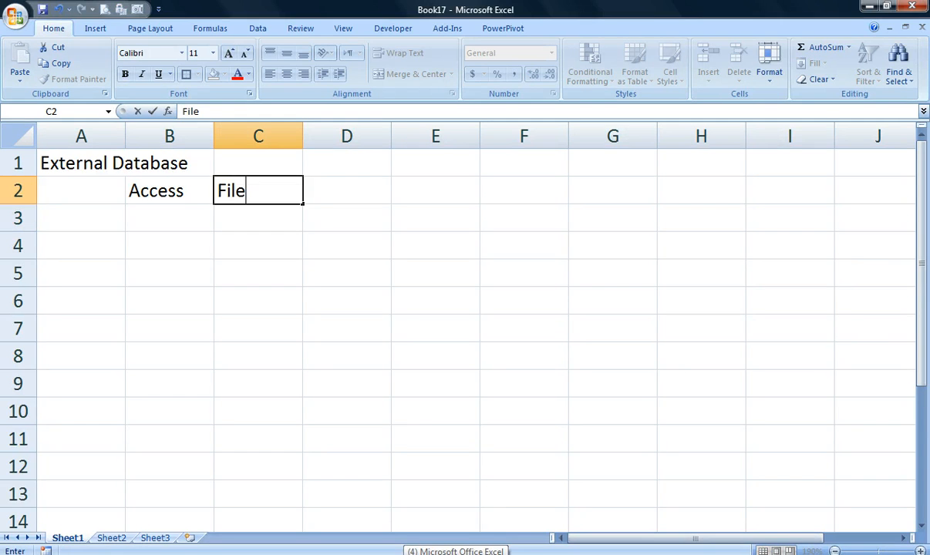
key("Return")
Step: Enter Tables in cell C3 and Views / Queries in cell C4, beneath File
key("Left")
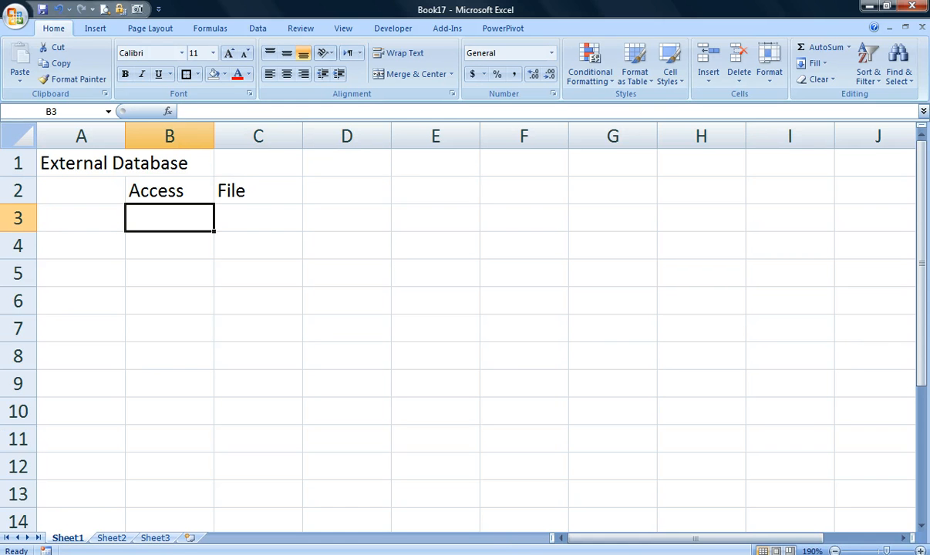
key("Right")
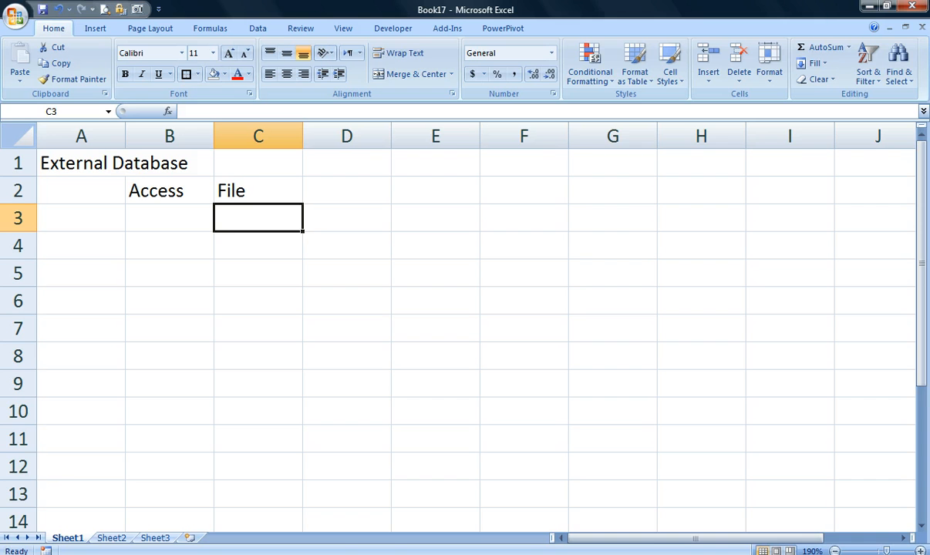
type("Table")
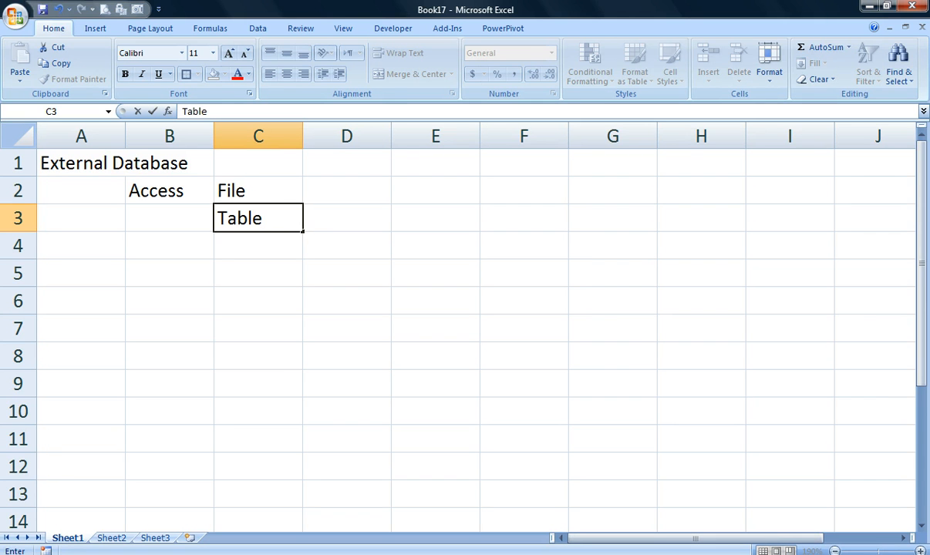
type("s")
key("Return")
type("Views")
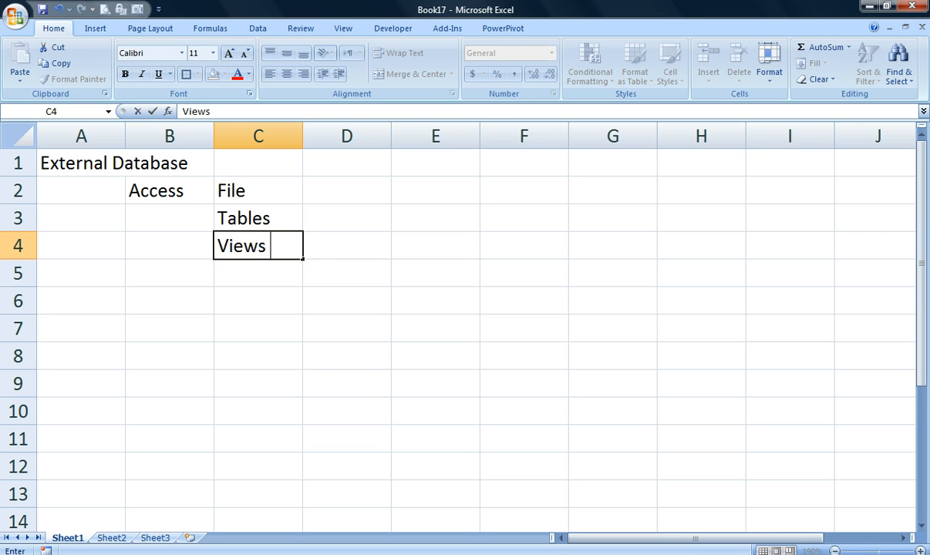
type(" / Queries")
key("Return")
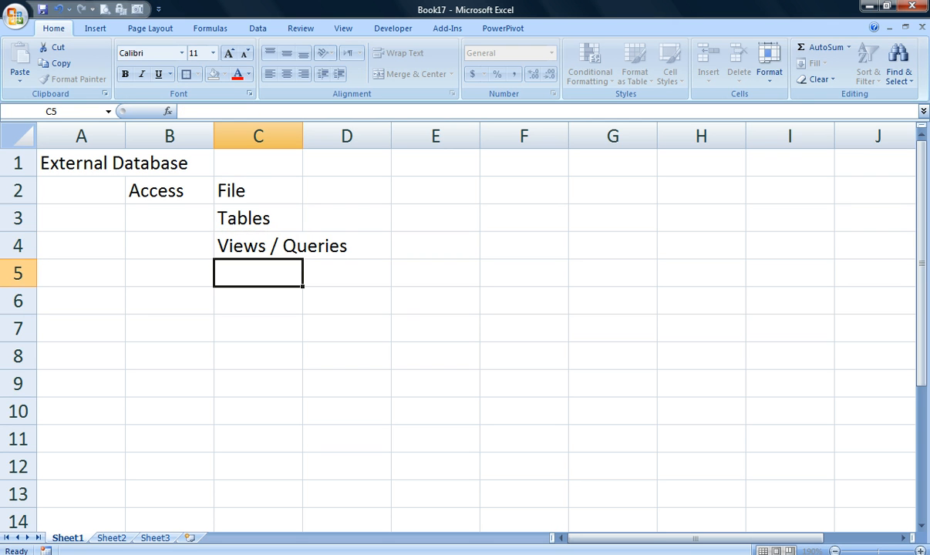
Step: Enter "Oracle, SQL etc." in cell B6 as the next external database type
key("Left")
key("Down")
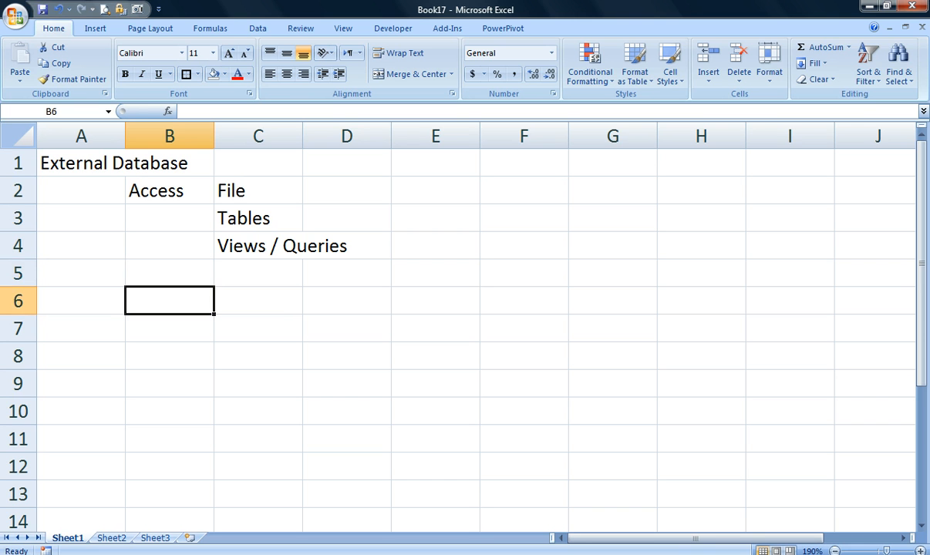
type("Or")
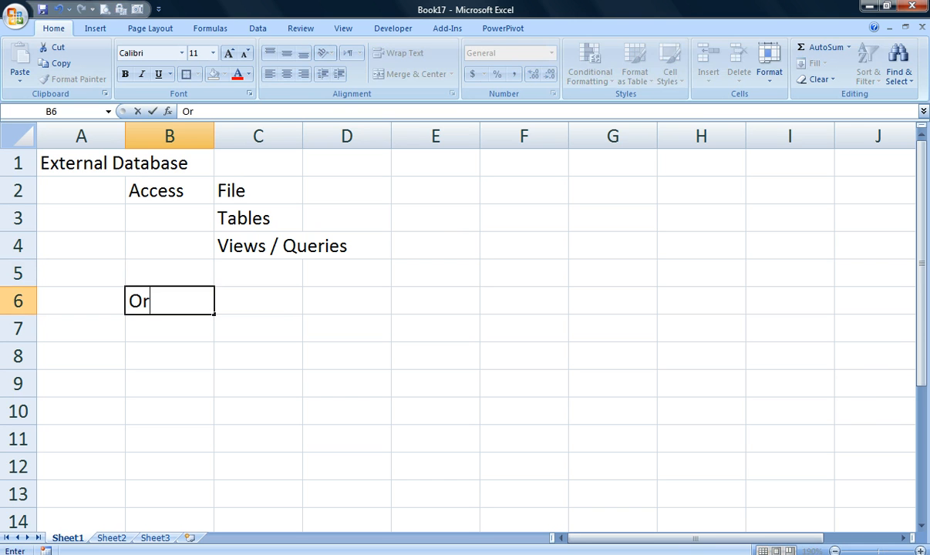
type("acle, ")
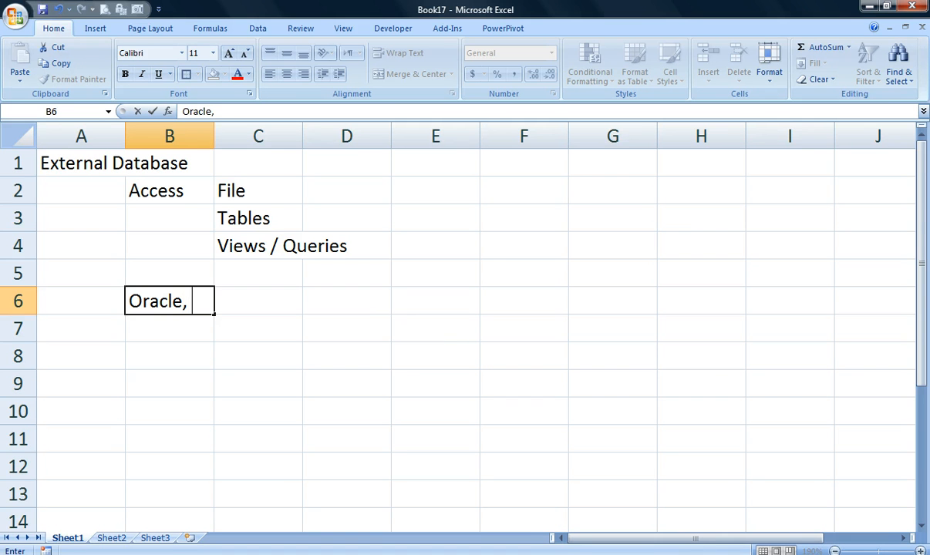
type("SQL,")
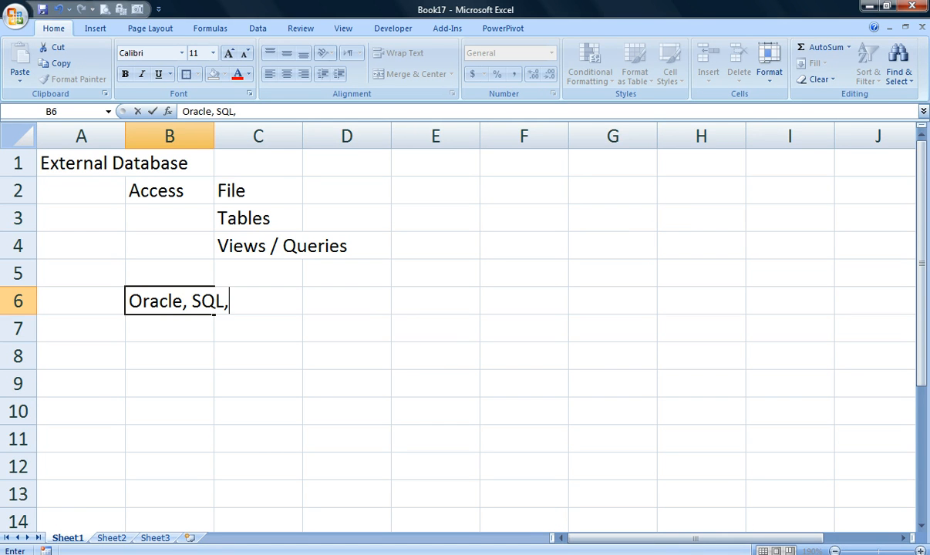
key("BackSpace")
type("etc.")
key("Return")
Step: Enter ODBC in cell B8, removing the stray backslash from the entry
key("Return")
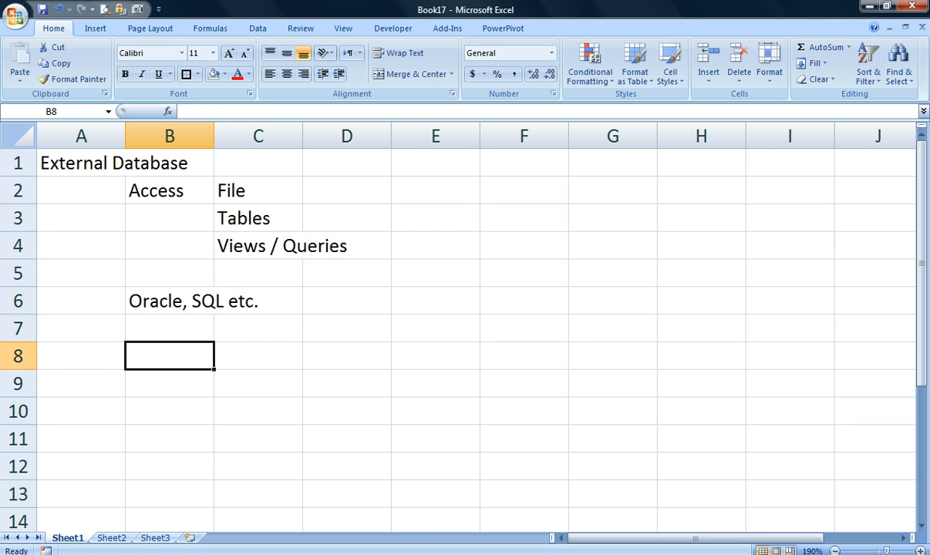
type("ODBC\\")
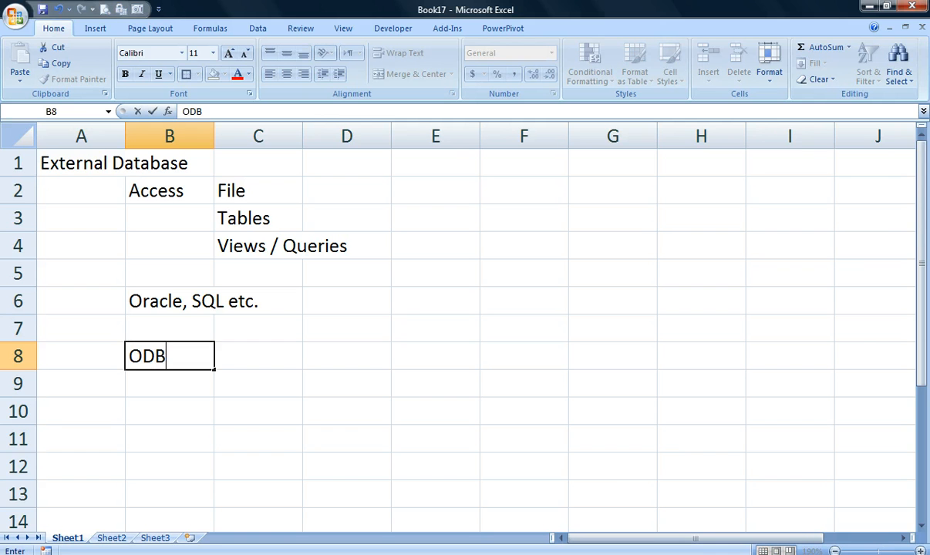
key("Return")
key("Up")
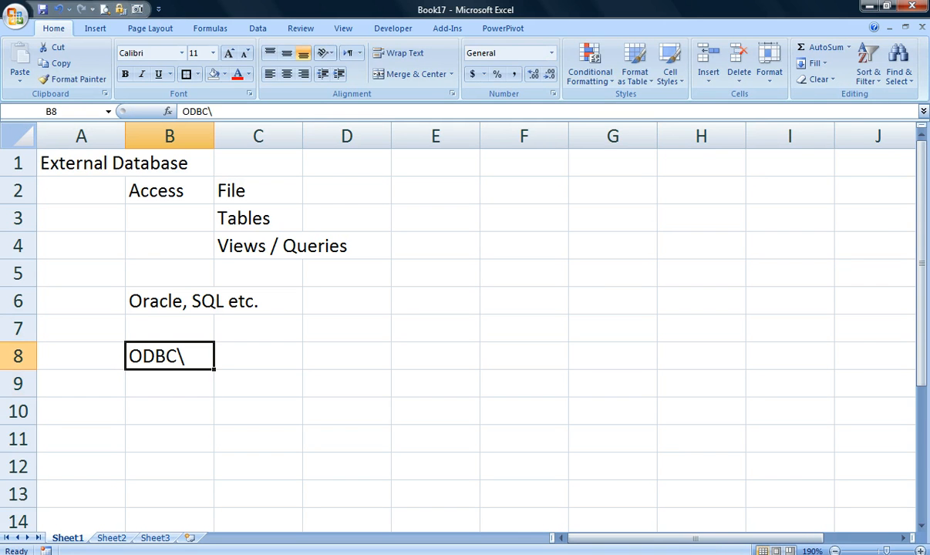
key("F2")
key("BackSpace")
key("Return")
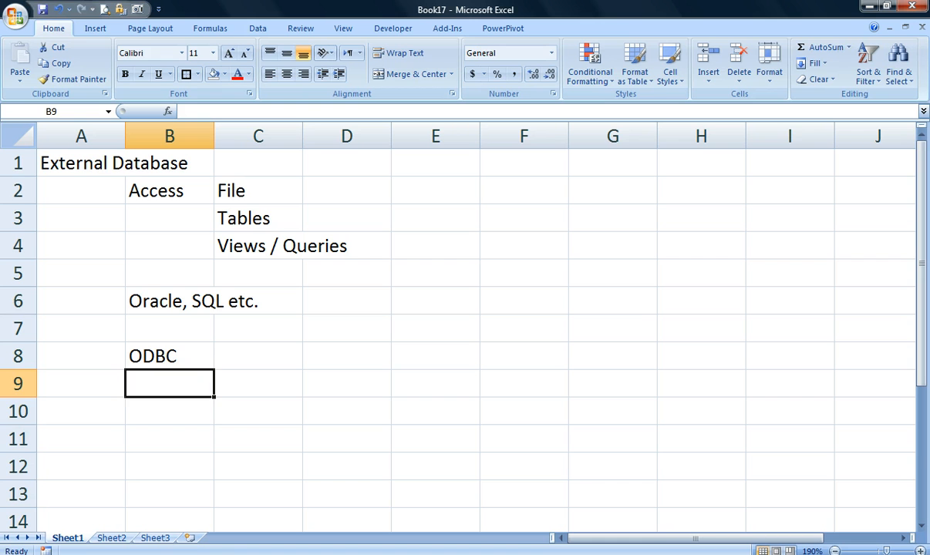
key("Down")
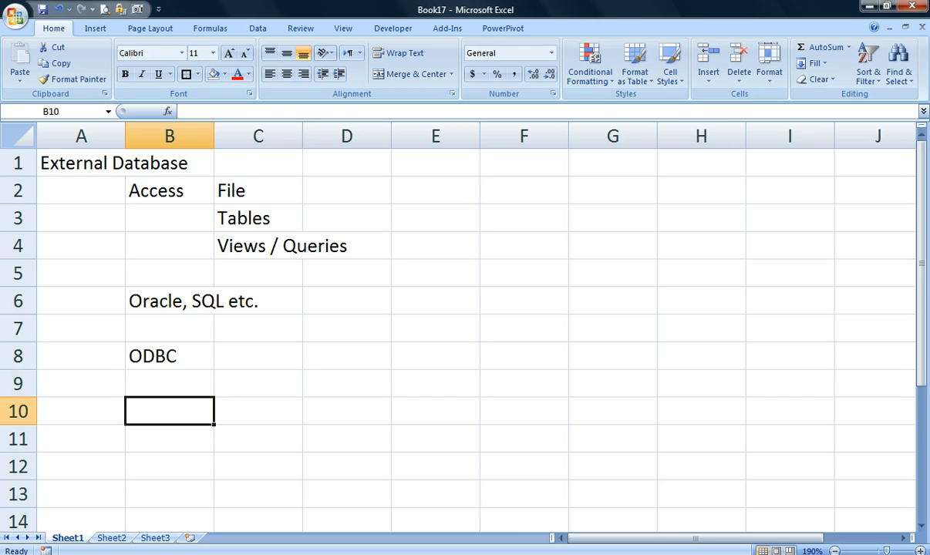
Step: On Sheet2, start an import from Access and open GARDENCO.MDB from the desktop folder Blended Learning > BL - Samples
key("ctrl+Page_Down")
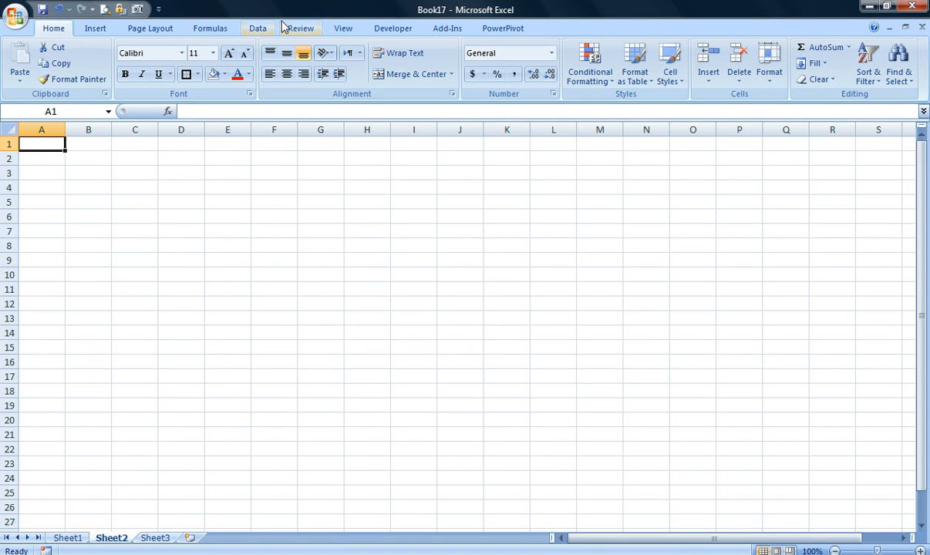
left_click(259, 29)
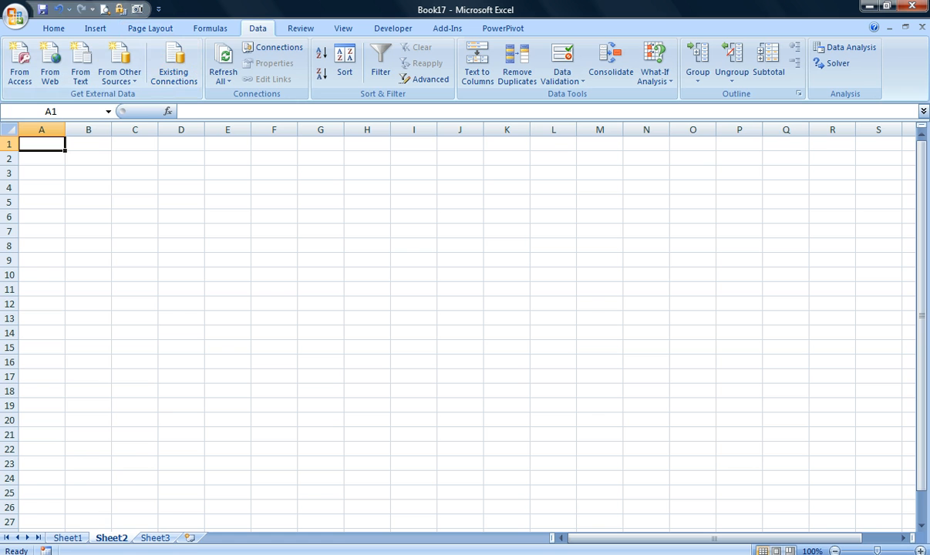
left_click(17, 75)
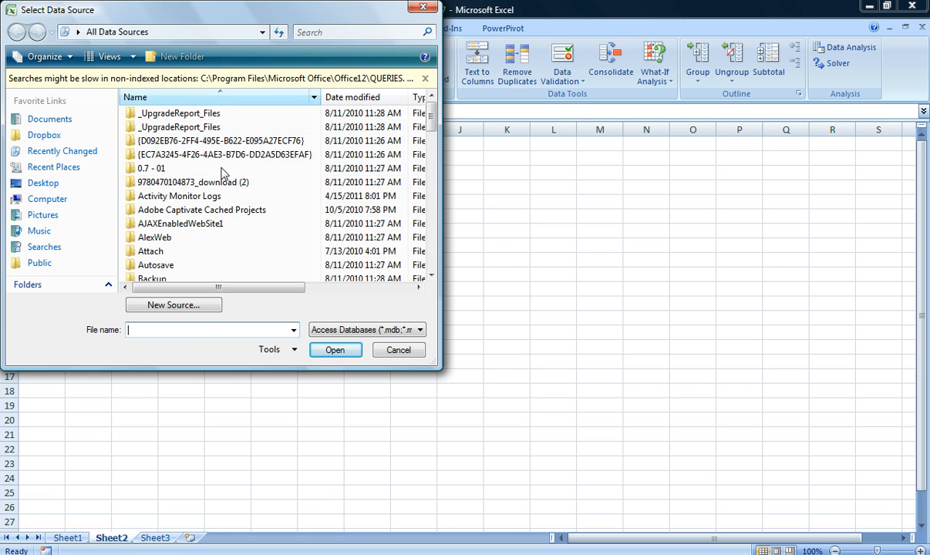
left_click(46, 185)
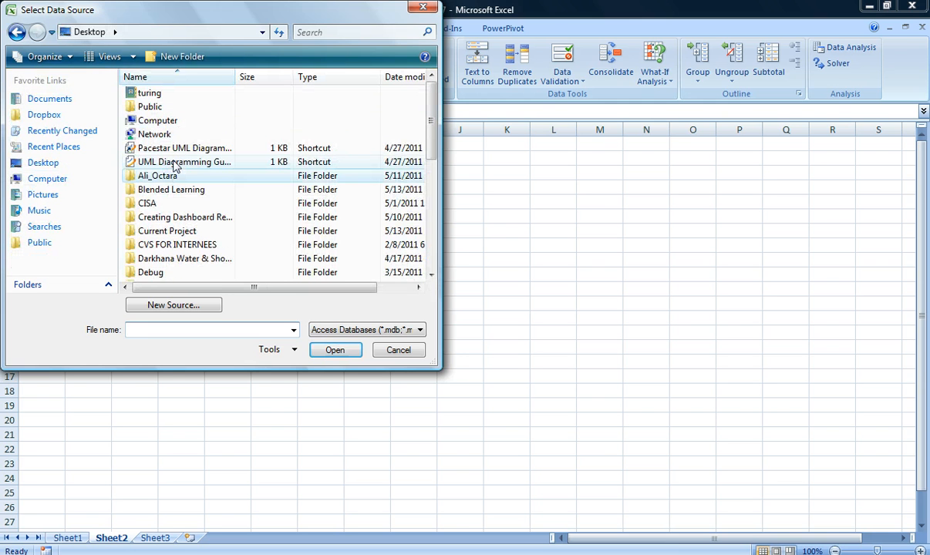
double_click(166, 176)
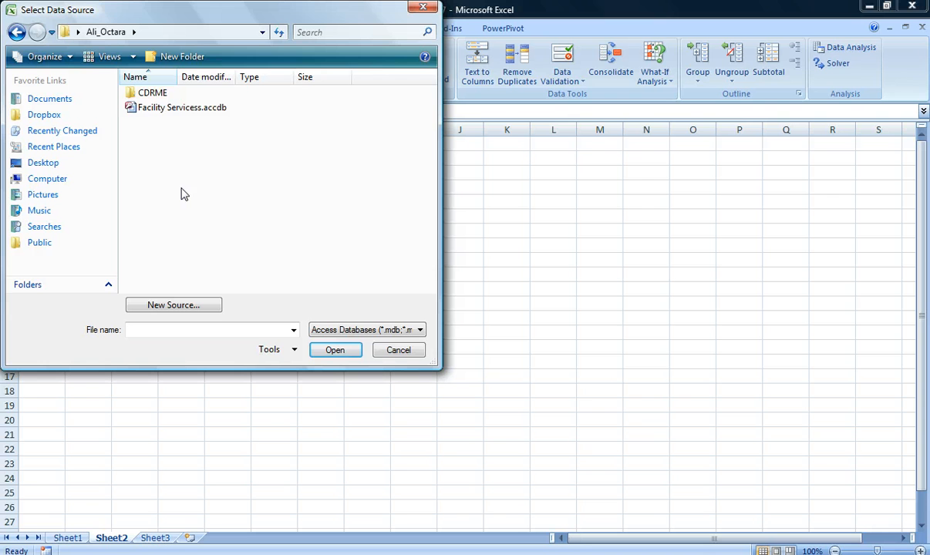
key("BackSpace")
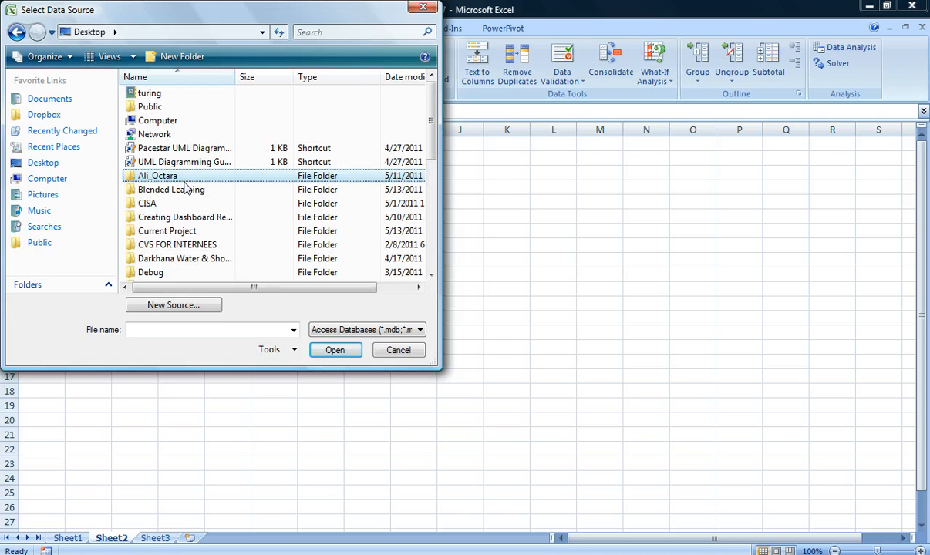
double_click(185, 190)
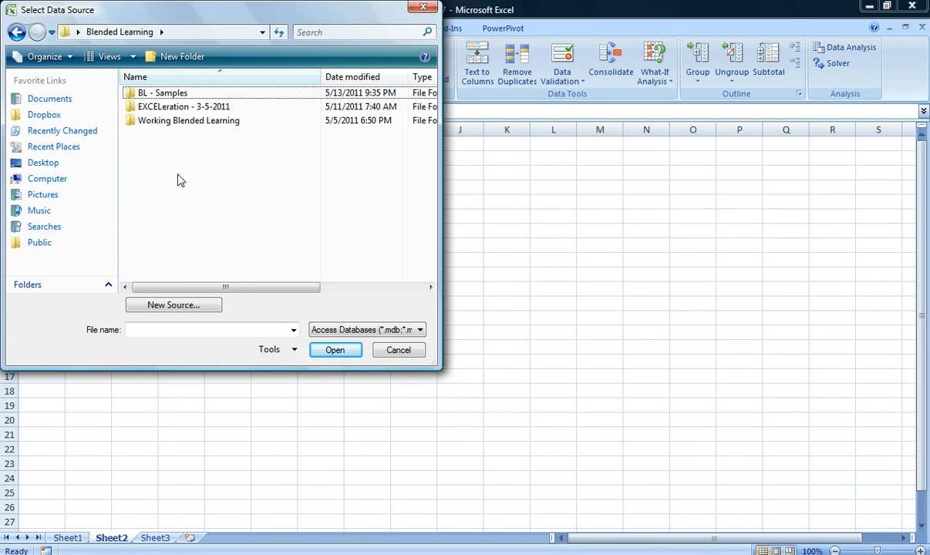
left_click(178, 92)
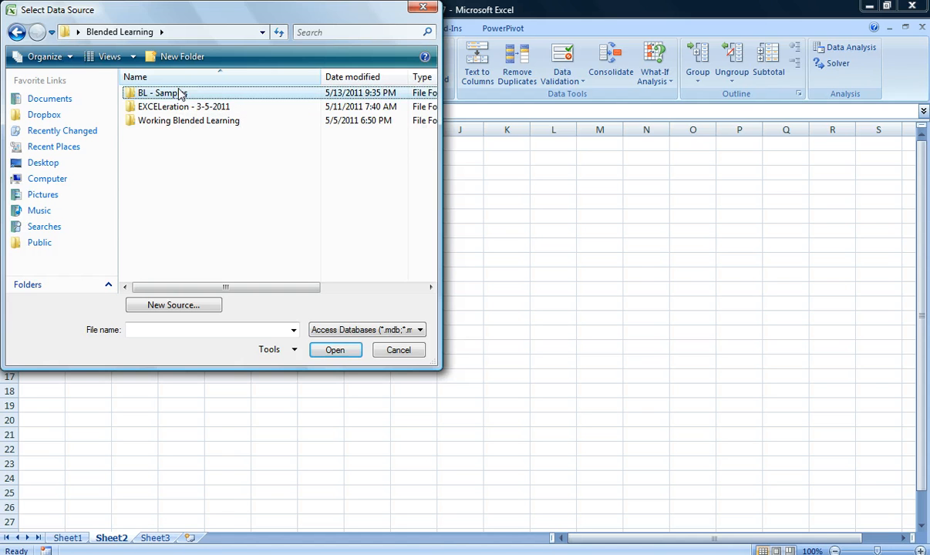
double_click(180, 93)
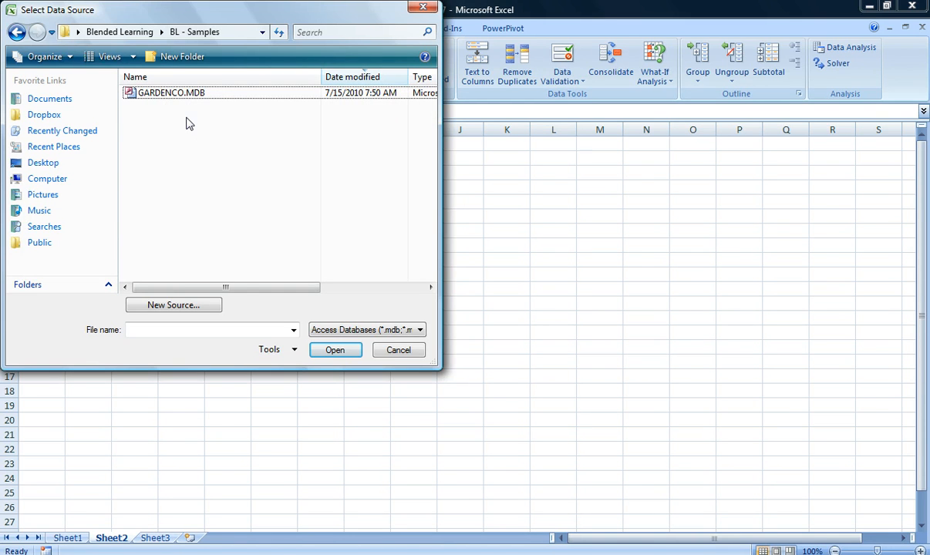
left_click(209, 98)
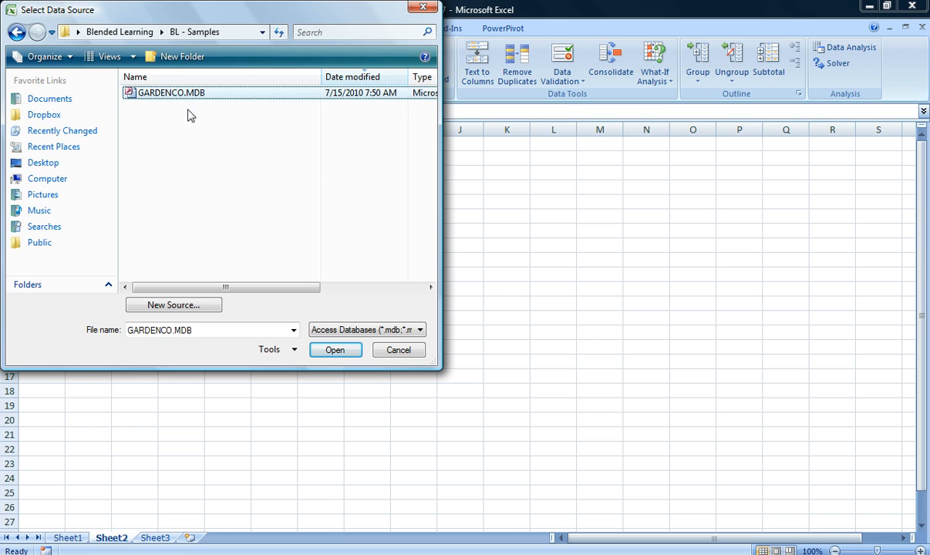
left_click(336, 351)
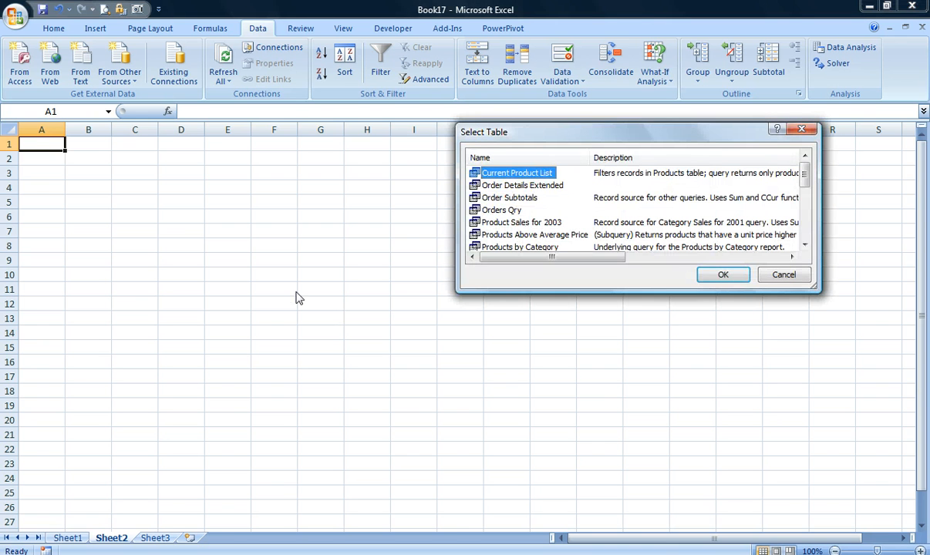
Step: Import the Products table from the database as a table at cell A1 of the existing worksheet
left_click_drag(806, 179, 806, 235)
scroll(495, 199, "up", 3)
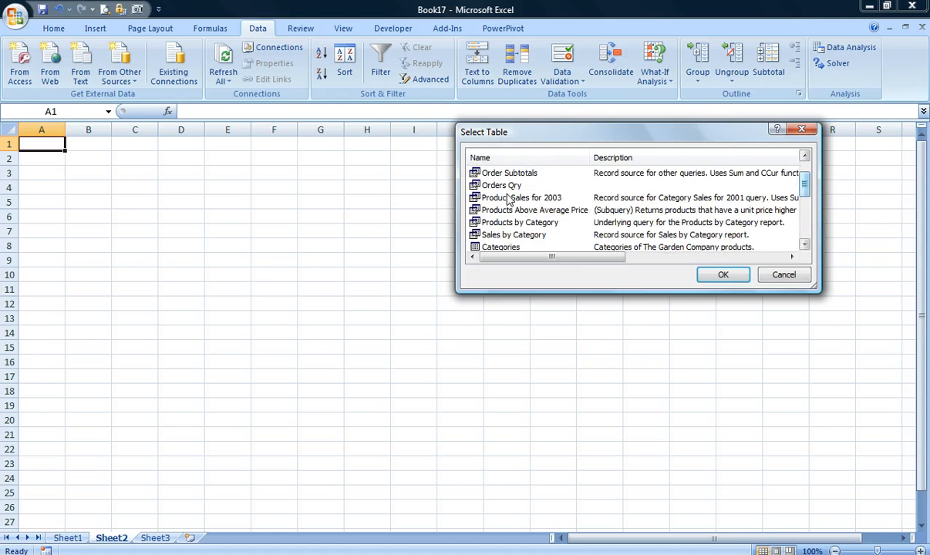
left_click_drag(805, 184, 806, 229)
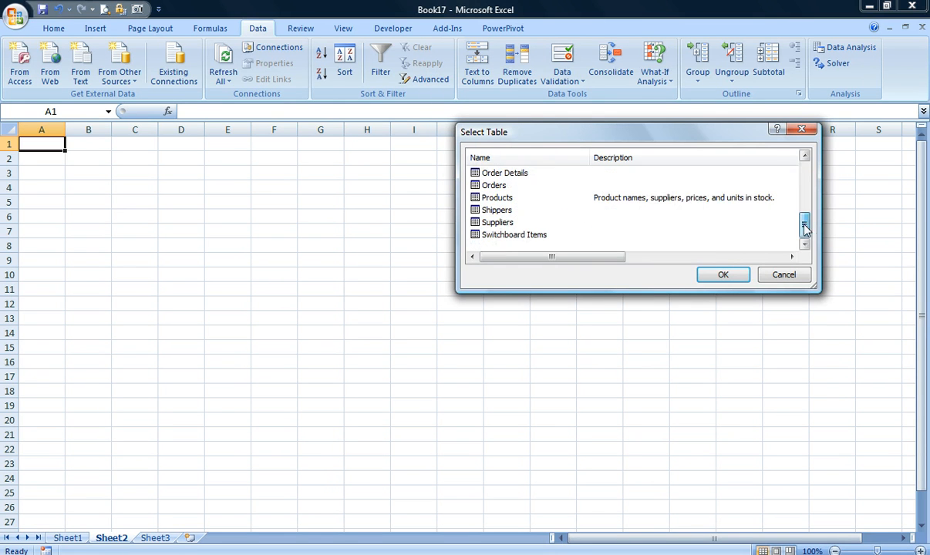
left_click(502, 199)
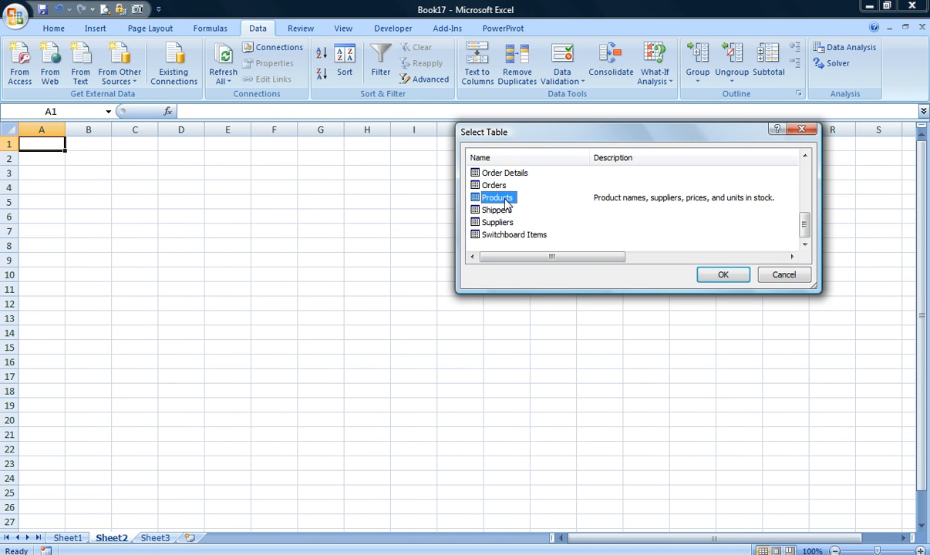
left_click(725, 277)
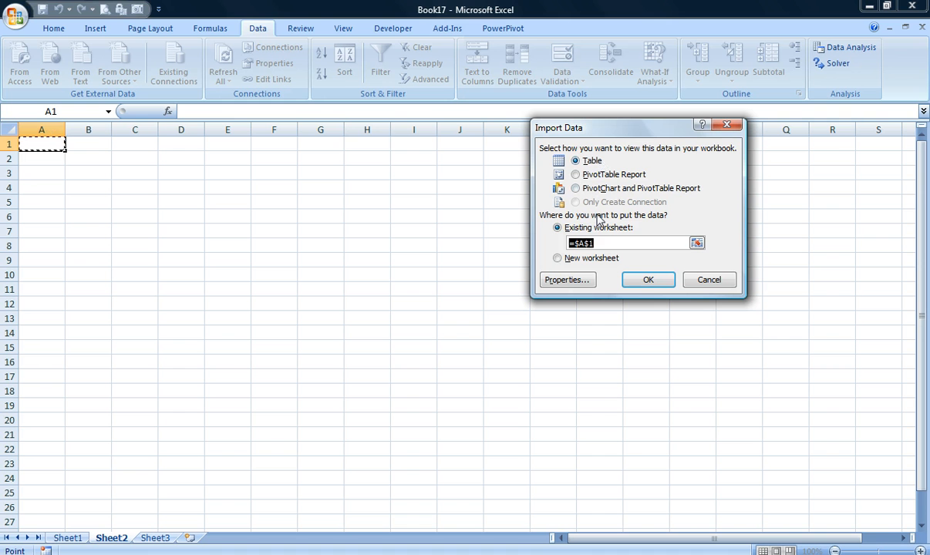
left_click(649, 279)
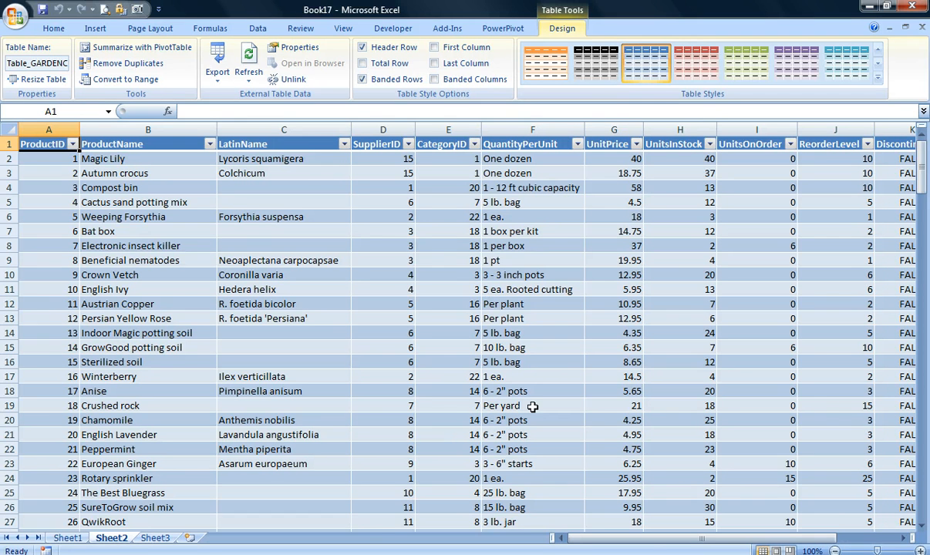
Step: Refresh the imported Products table from its Access source and bring up the workbook's data connection commands
left_click(279, 198)
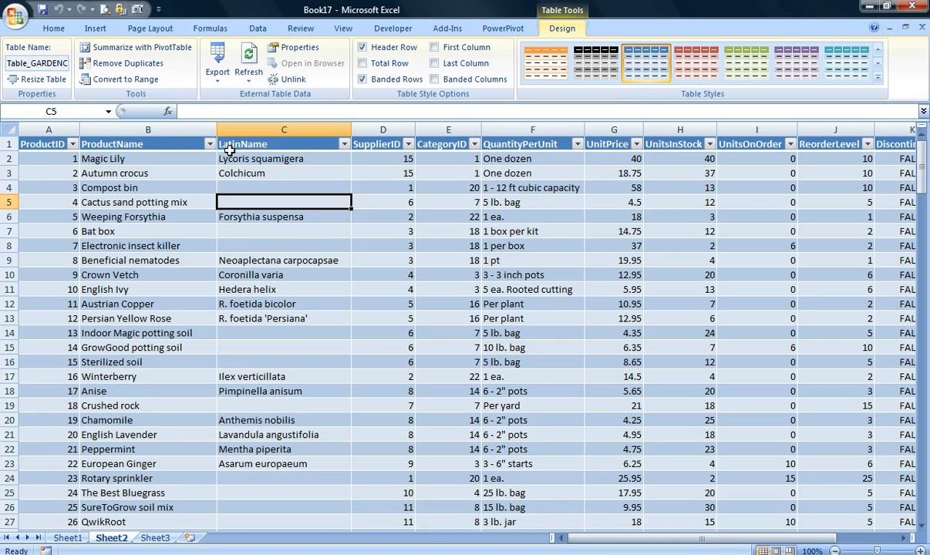
left_click(247, 71)
left_click(259, 29)
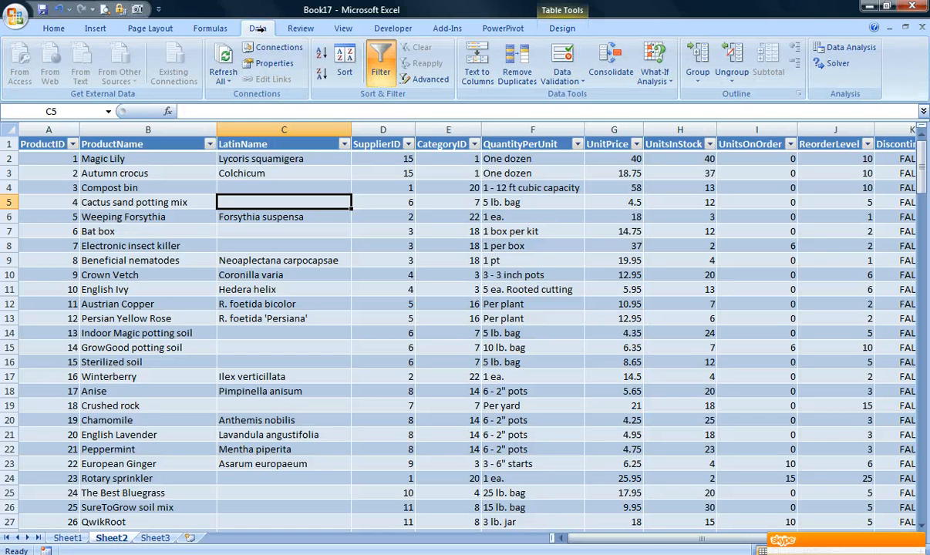